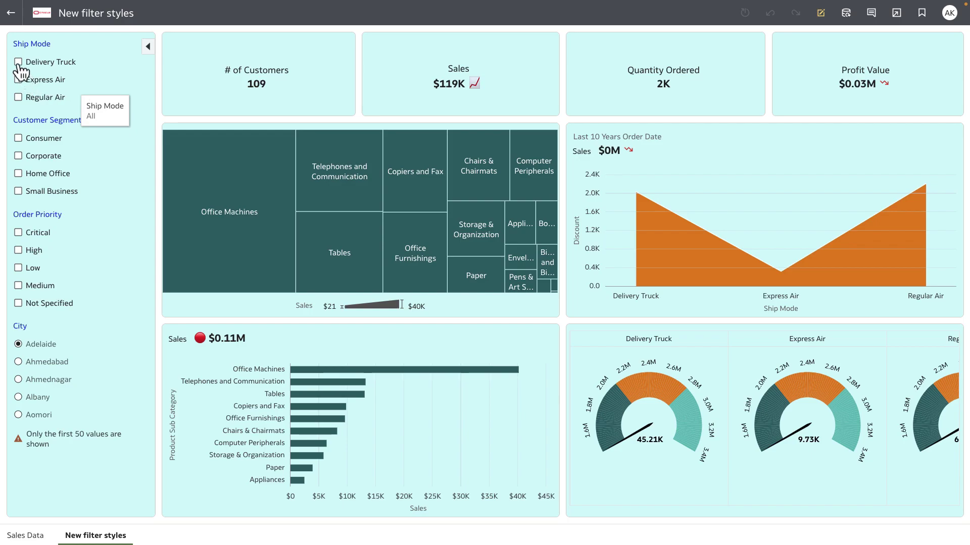
Filter to Delivery Truck and Express Air ship modes, Corporate segment, and High order priority.
left_click(18, 62)
left_click(18, 80)
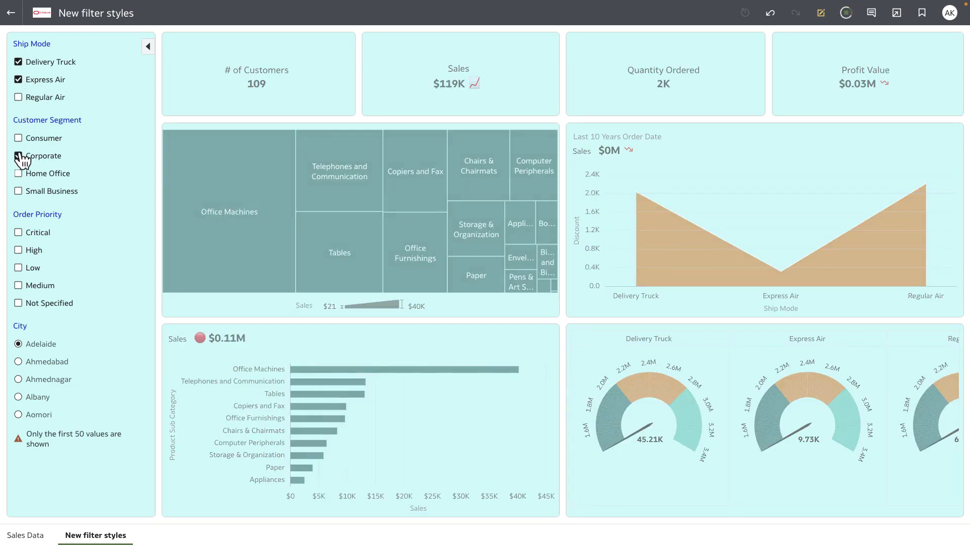
left_click(18, 155)
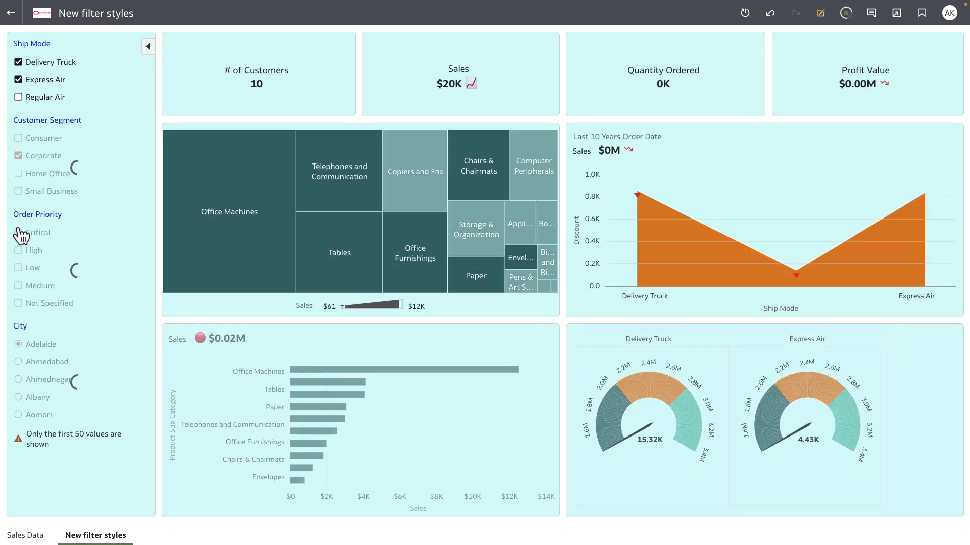
left_click(19, 250)
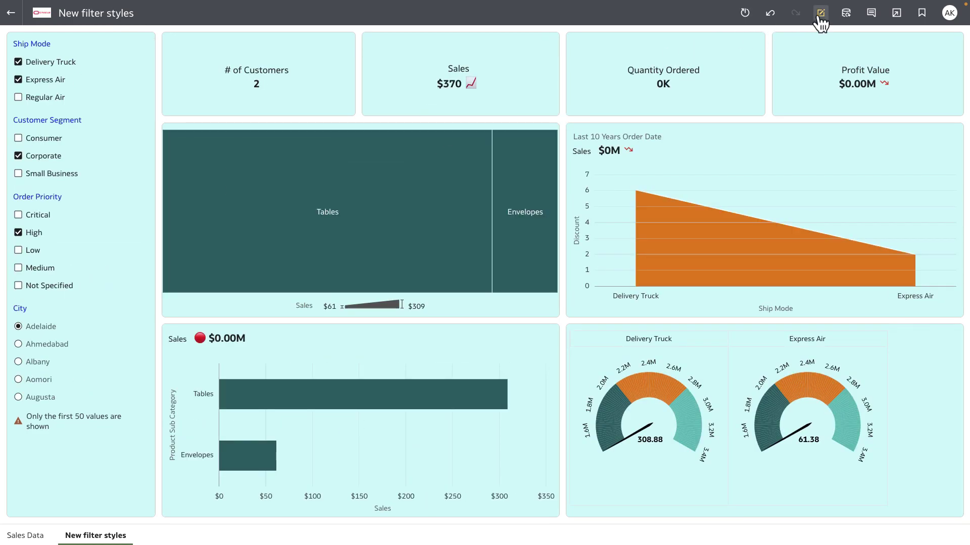
Edit the Sales Data canvas and add Order Priority, Product Category, Ship Mode and City filter controls.
left_click(819, 16)
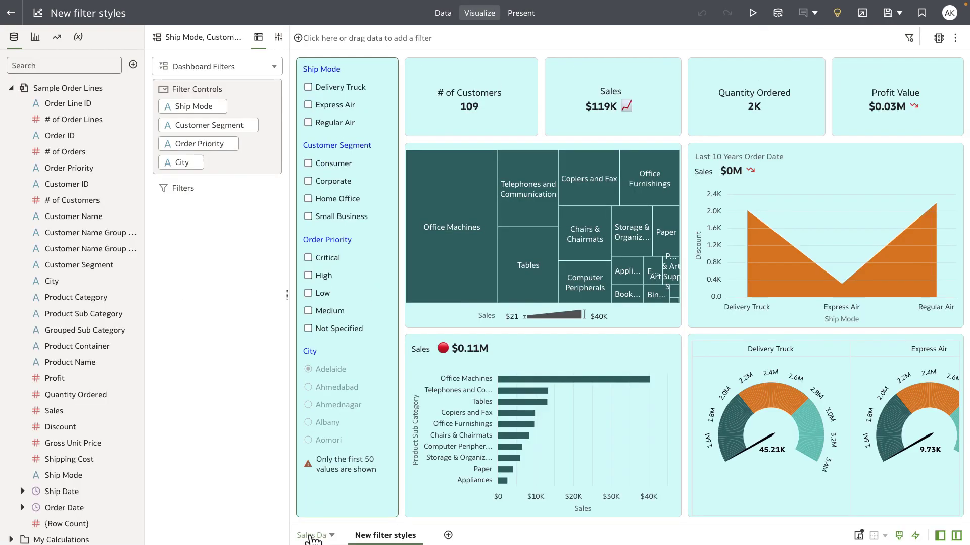
left_click(312, 535)
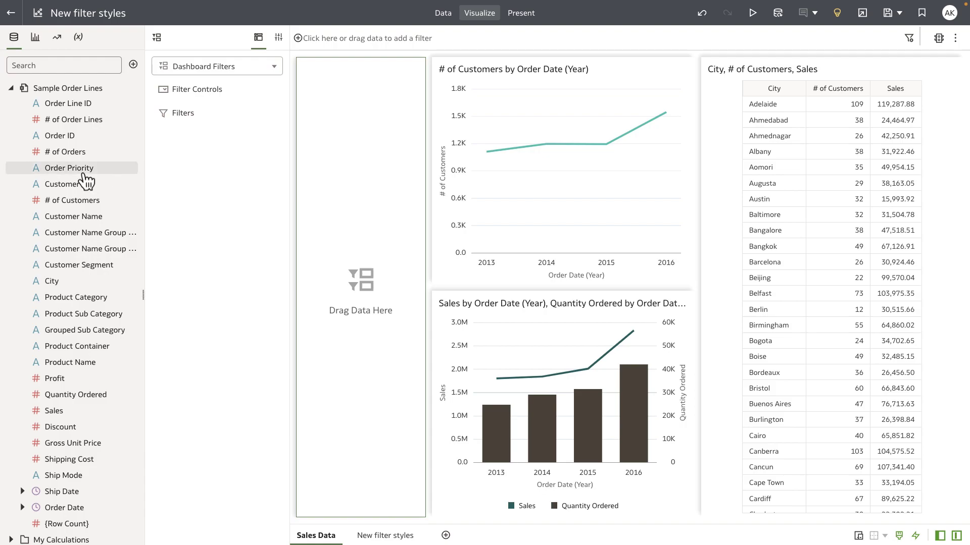
left_click_drag(83, 168, 208, 88)
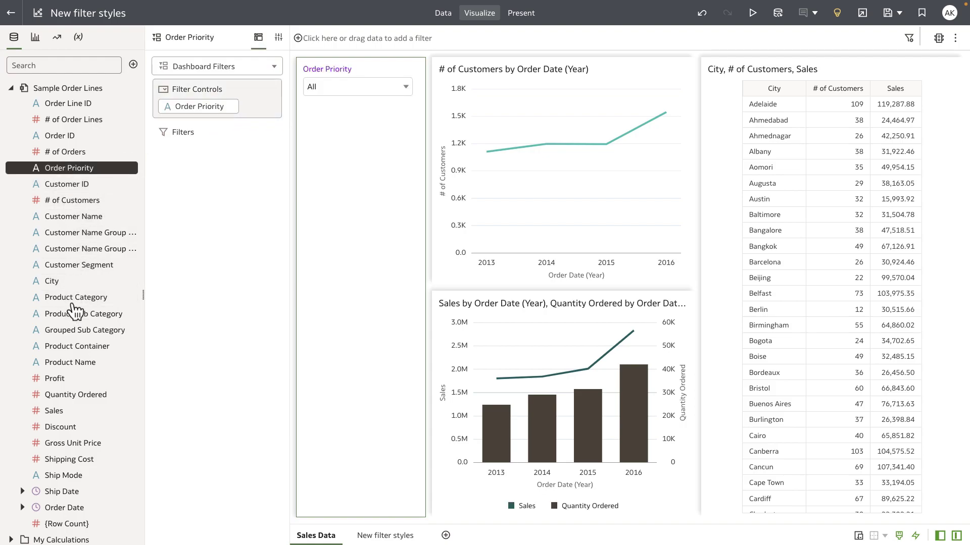
left_click_drag(75, 302, 217, 120)
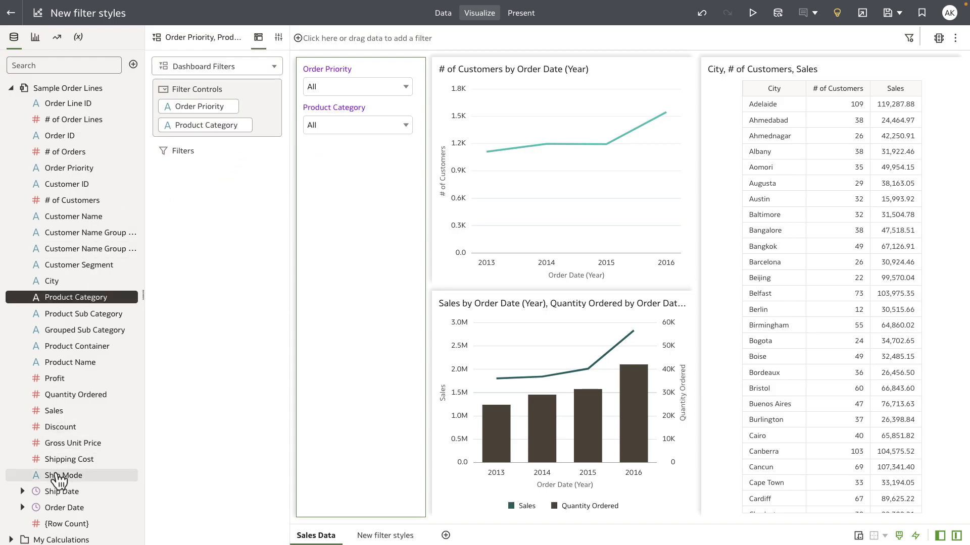
left_click_drag(59, 476, 199, 137)
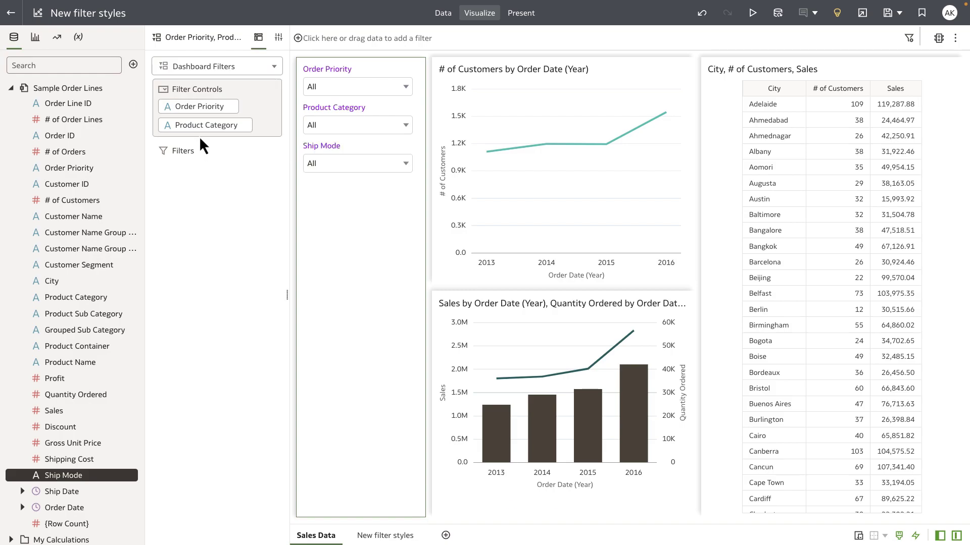
left_click_drag(59, 281, 229, 155)
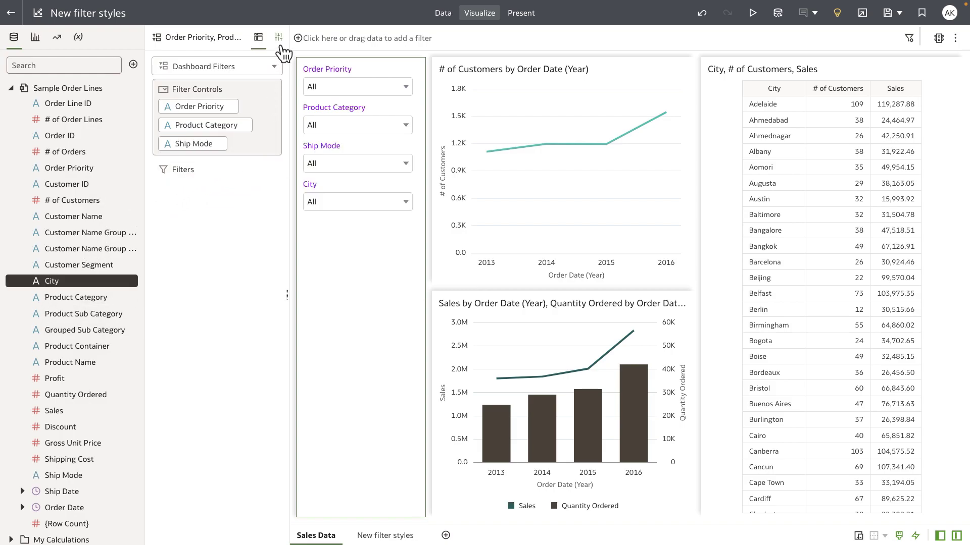
In Properties, change the Order Priority Filter Type from List to Inline List.
left_click(163, 165)
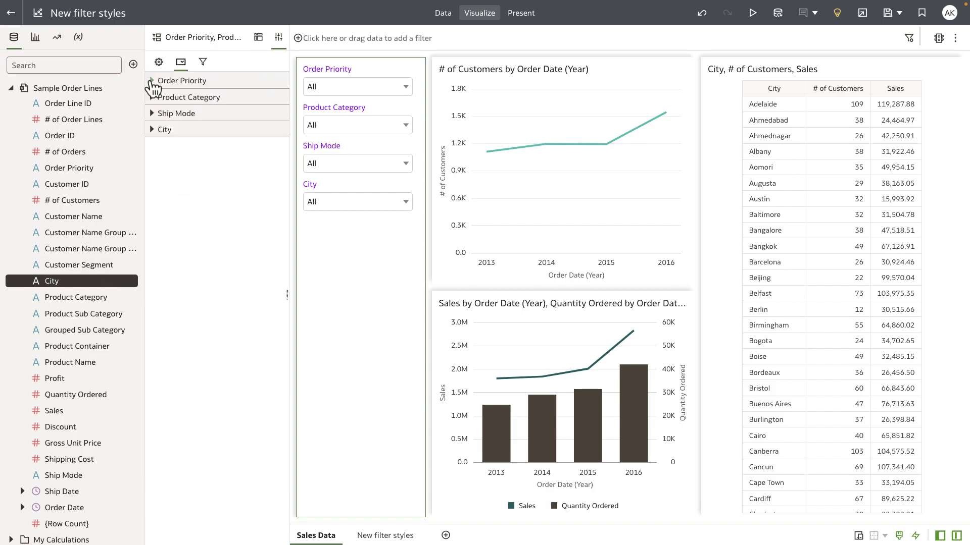
left_click(152, 82)
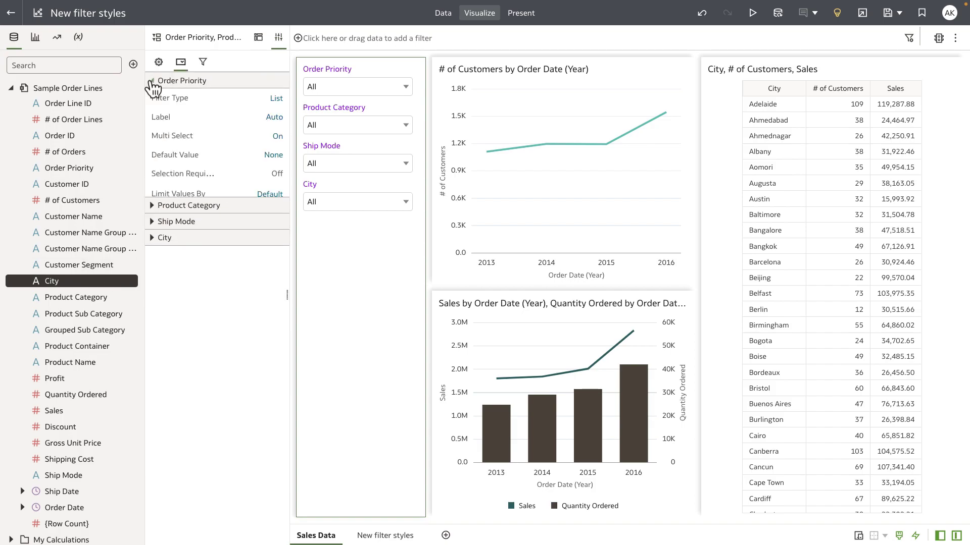
left_click(277, 98)
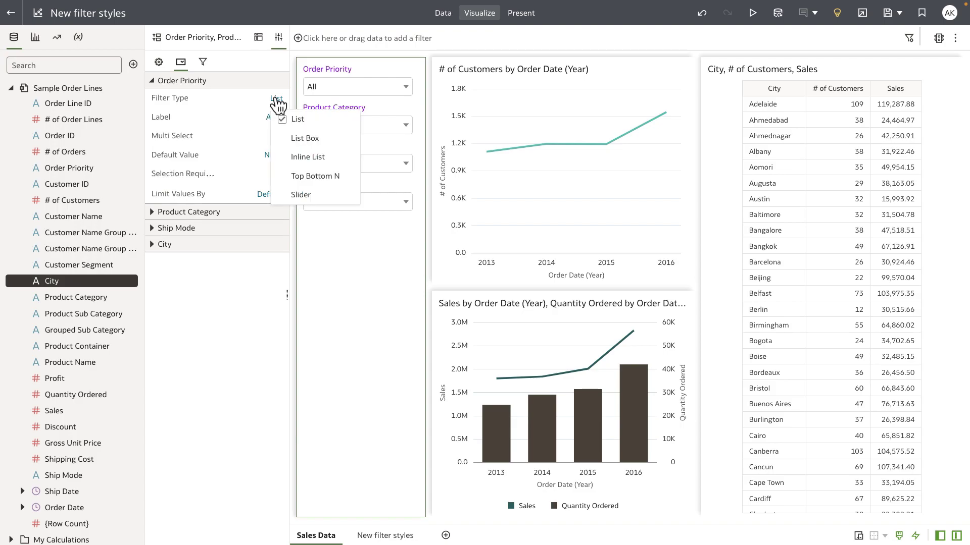
left_click(318, 161)
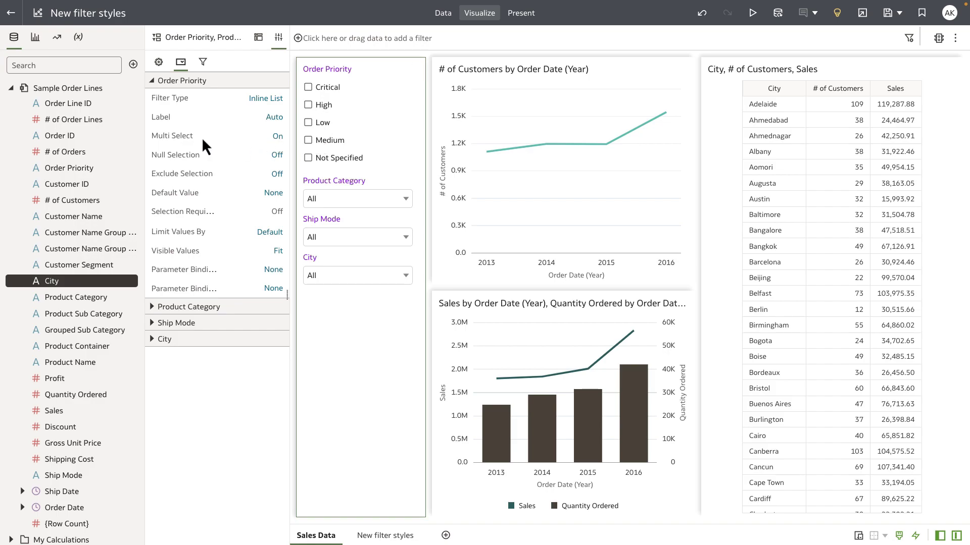
Turn Order Priority Multi Select off and set Product Category's Filter Type to Inline List.
left_click(278, 137)
left_click(292, 174)
left_click(219, 307)
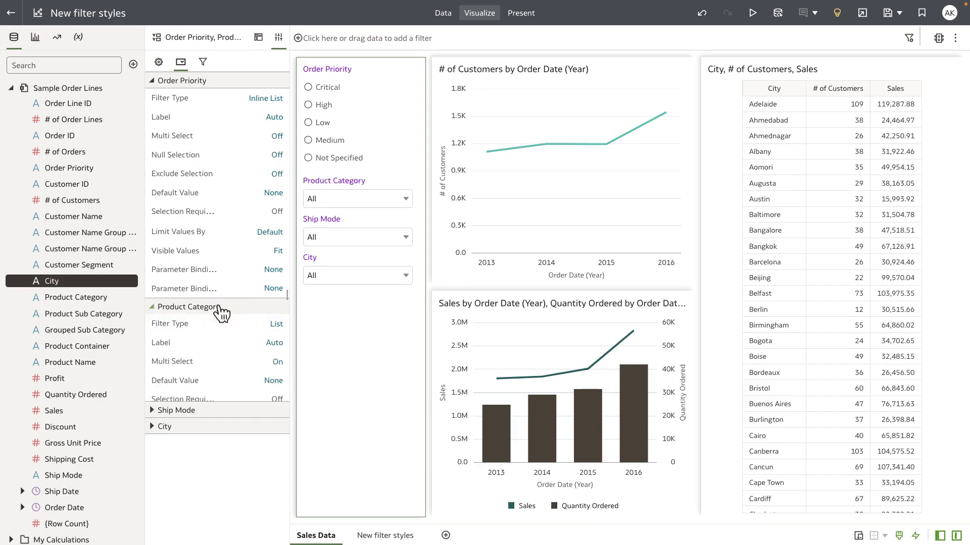
left_click(276, 325)
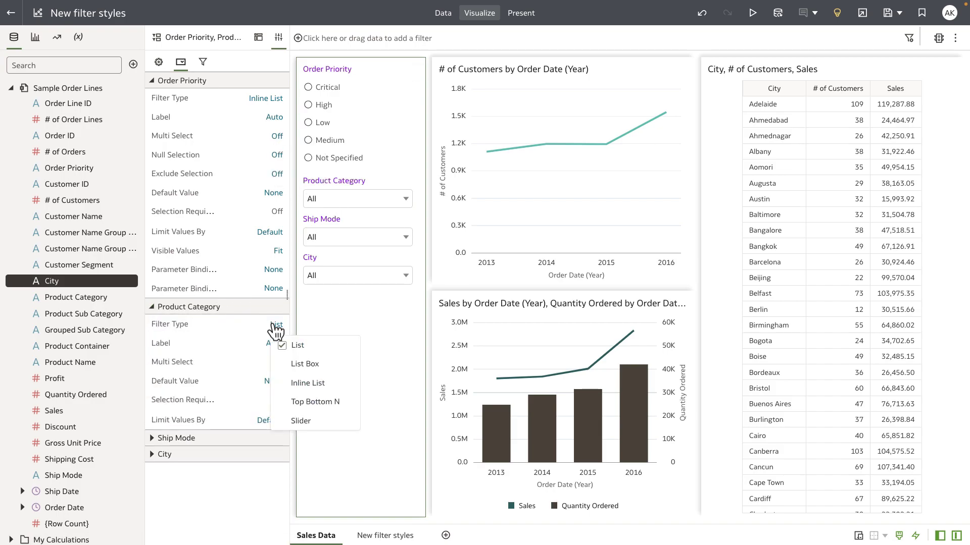
left_click(302, 388)
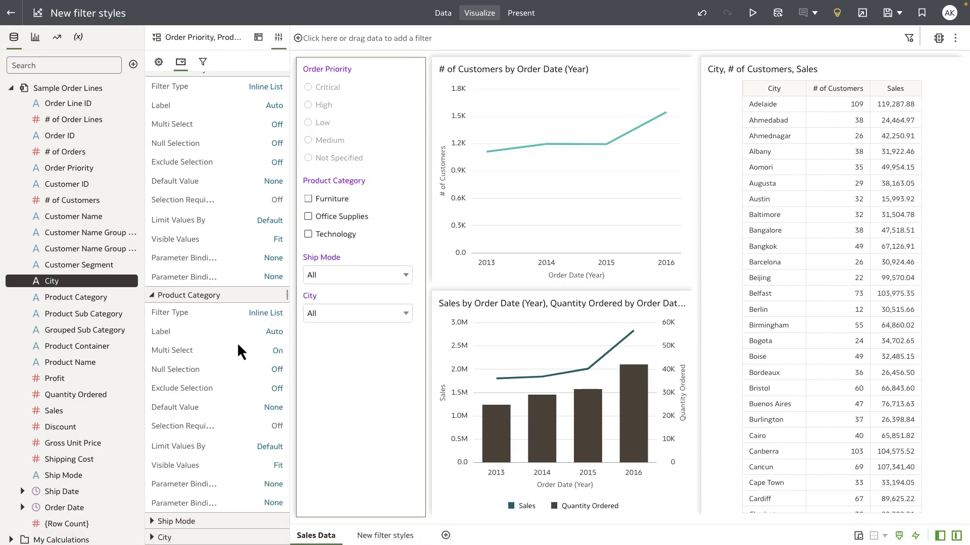
Make Ship Mode an Inline List with Multi Select turned off.
left_click(186, 521)
scroll(229, 491, "down", 3)
left_click(277, 423)
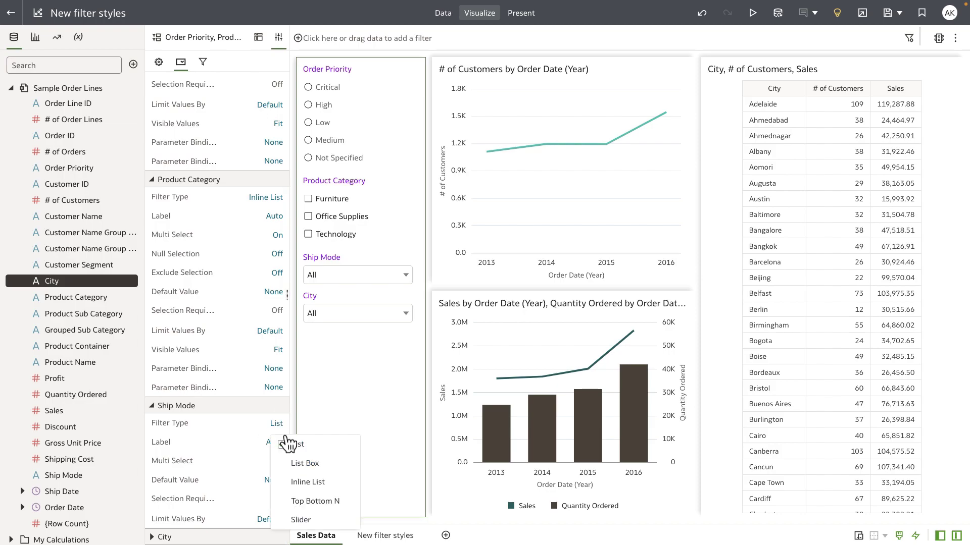
left_click(282, 482)
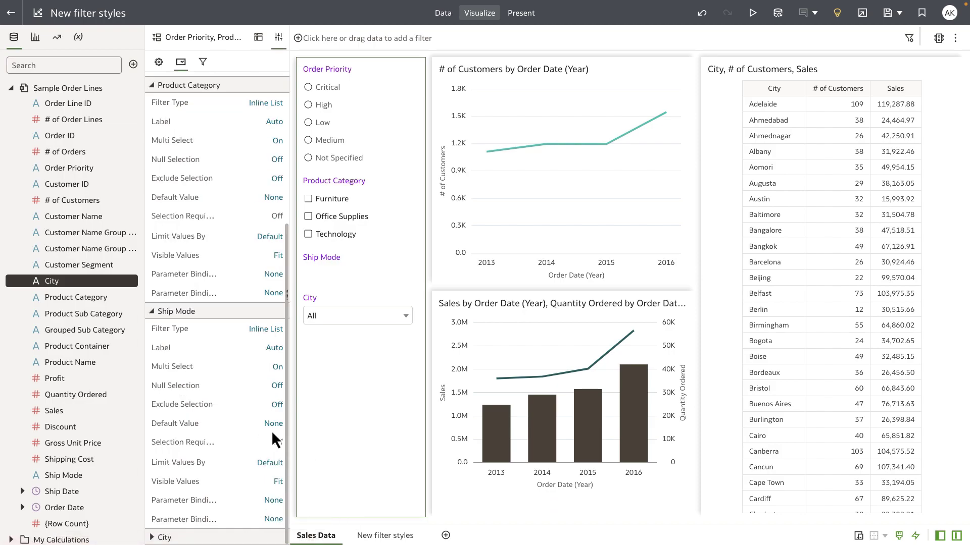
left_click(277, 374)
left_click(286, 402)
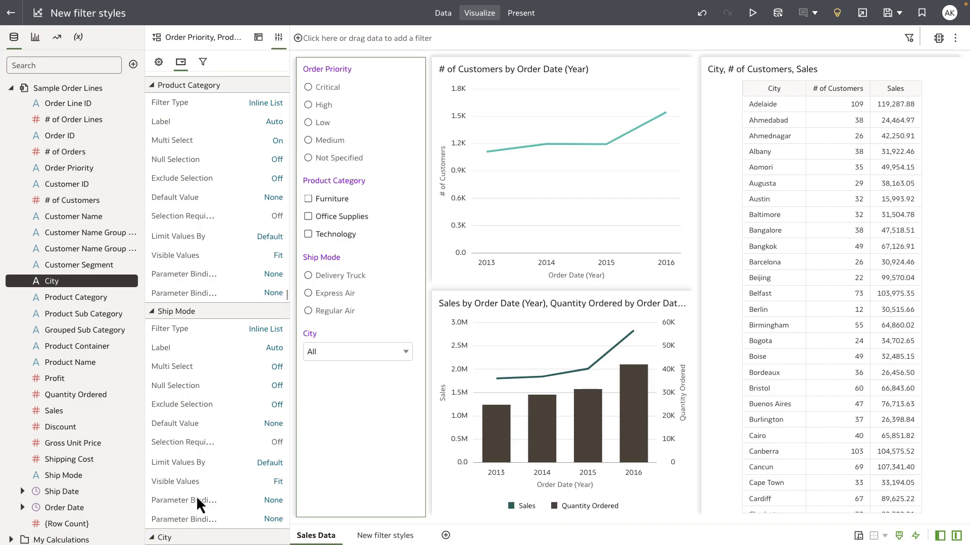
scroll(196, 496, "down", 2)
Change the City Filter Type from List to Inline List.
left_click(276, 441)
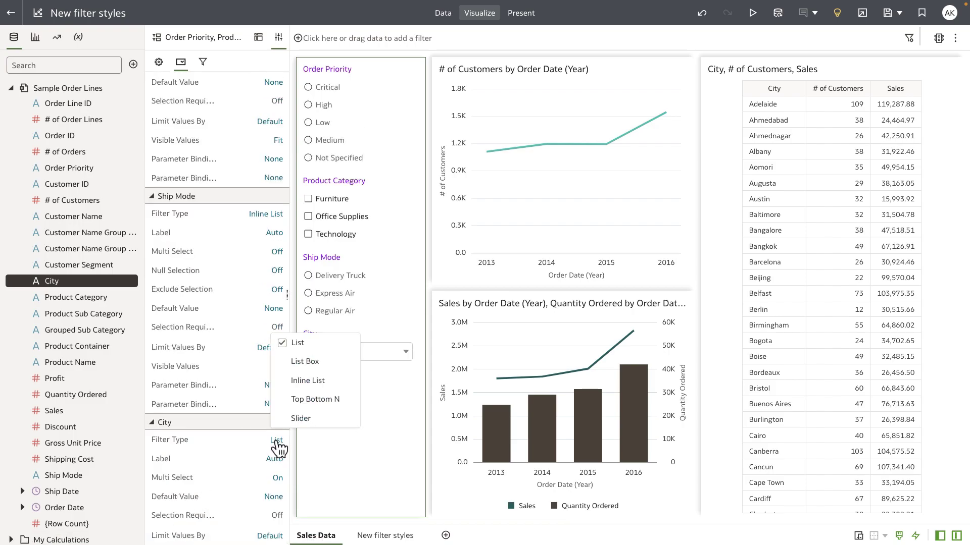
left_click(309, 380)
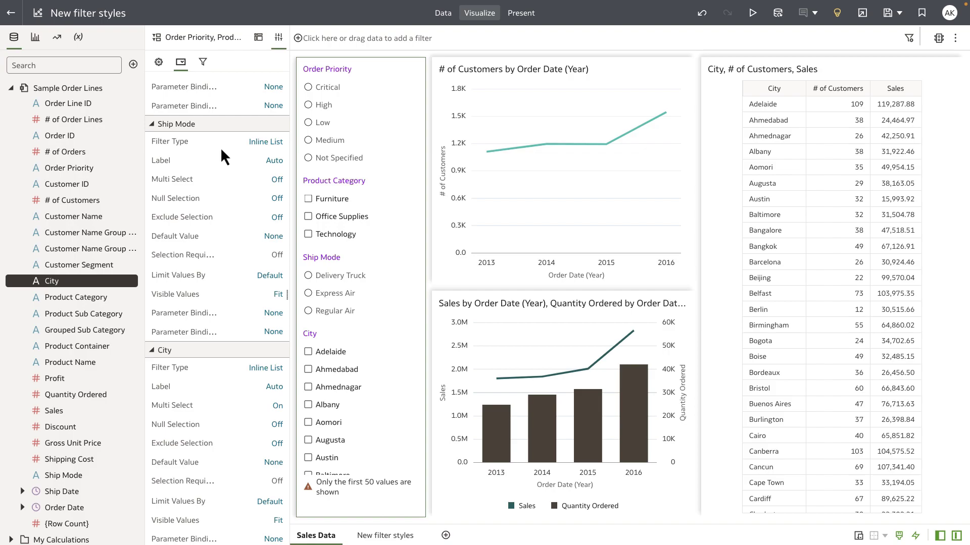
left_click(274, 161)
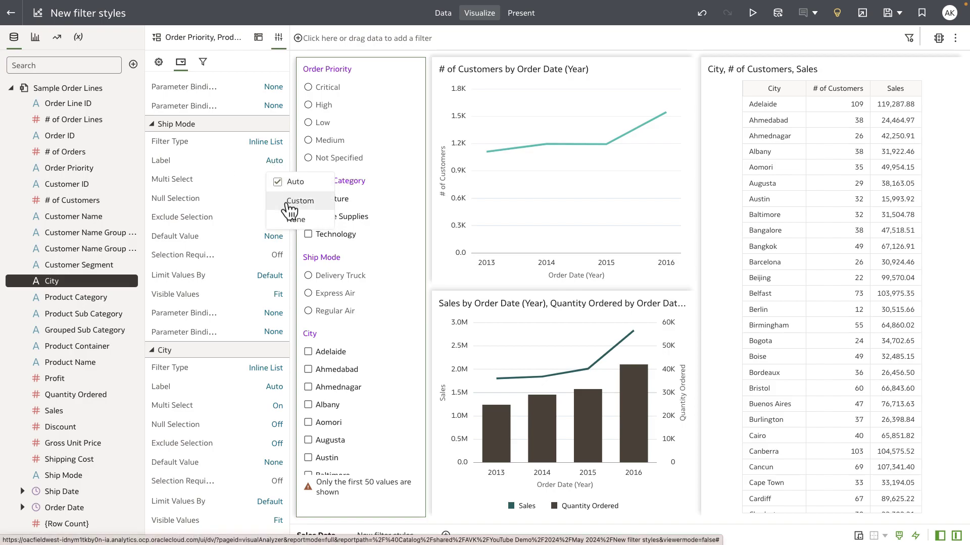
left_click(205, 184)
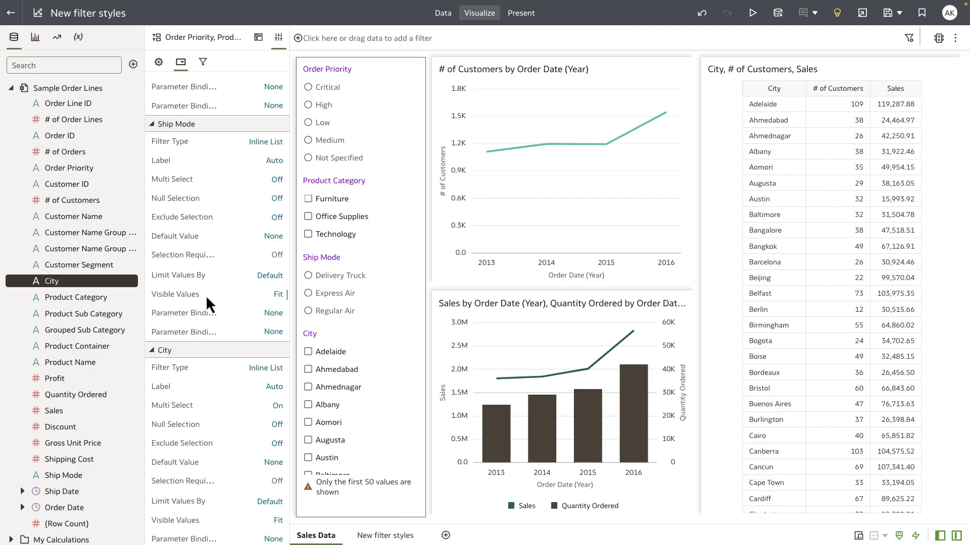
scroll(219, 375, "down", 1)
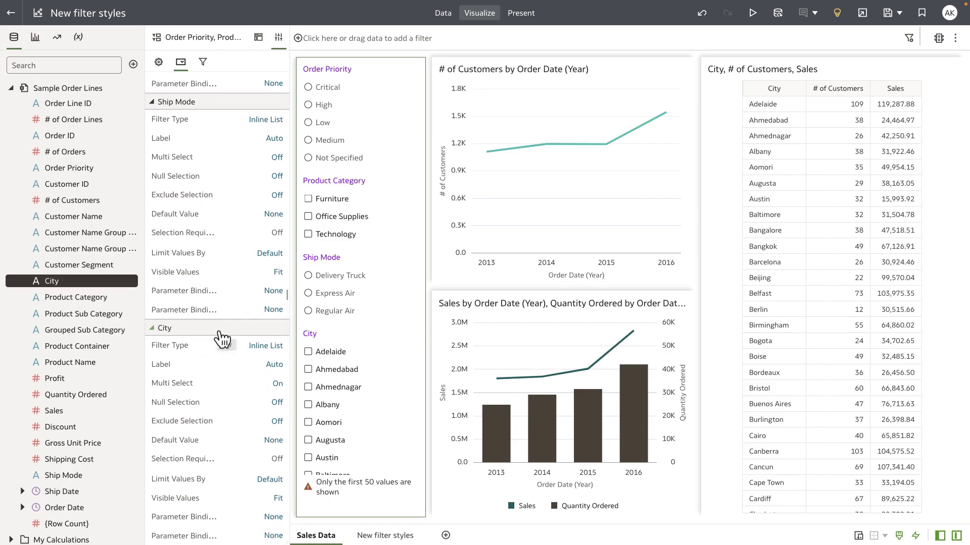
Set City Visible Values to Custom with a count of 5, then scroll the City list to check.
left_click(279, 499)
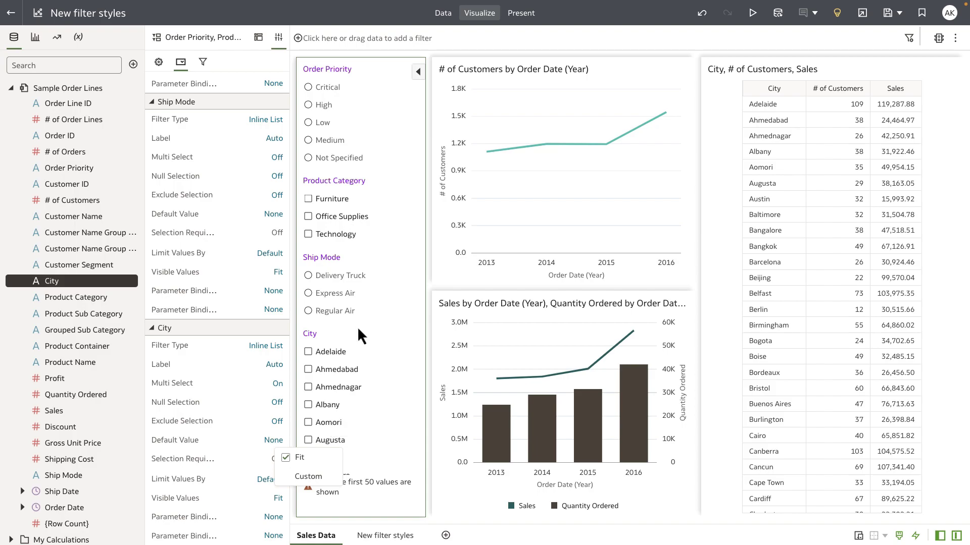
left_click(382, 502)
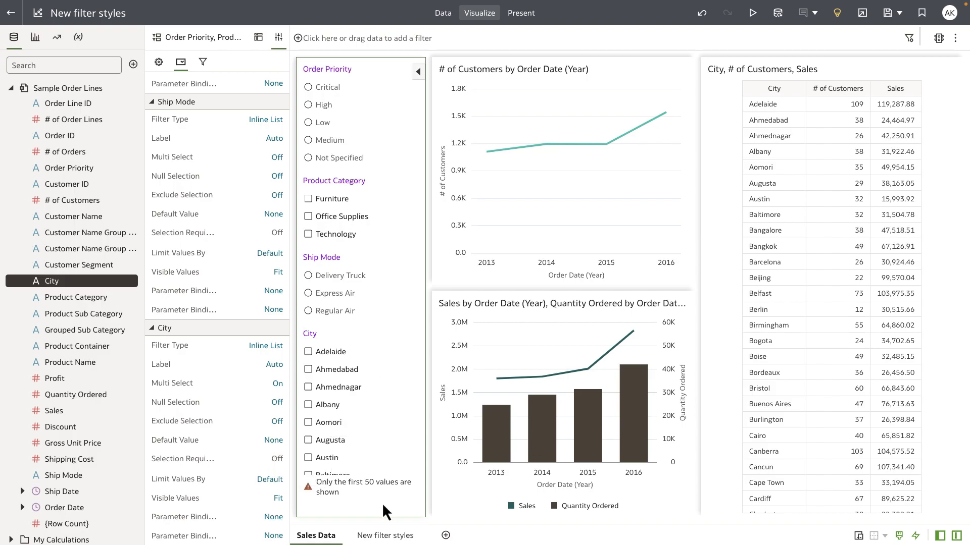
left_click(280, 498)
left_click(303, 477)
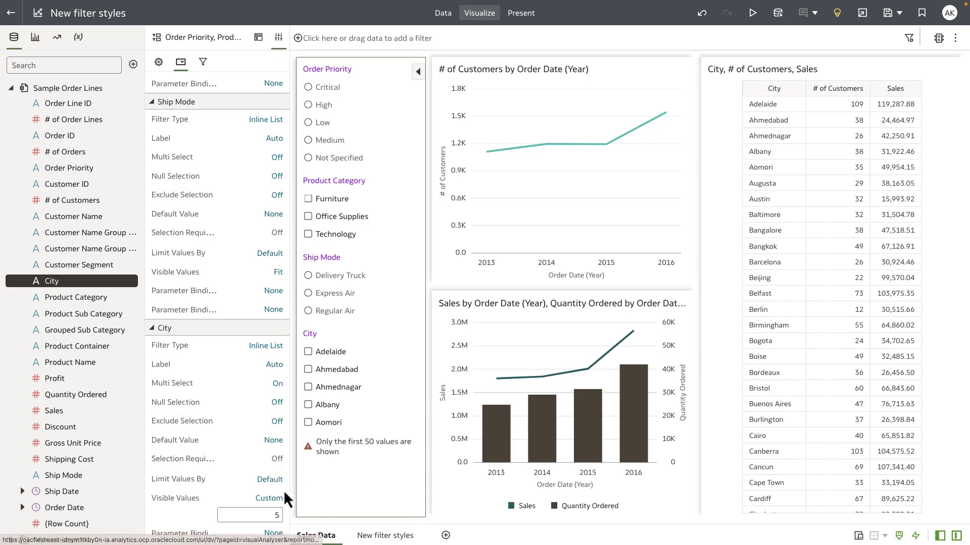
left_click(270, 515)
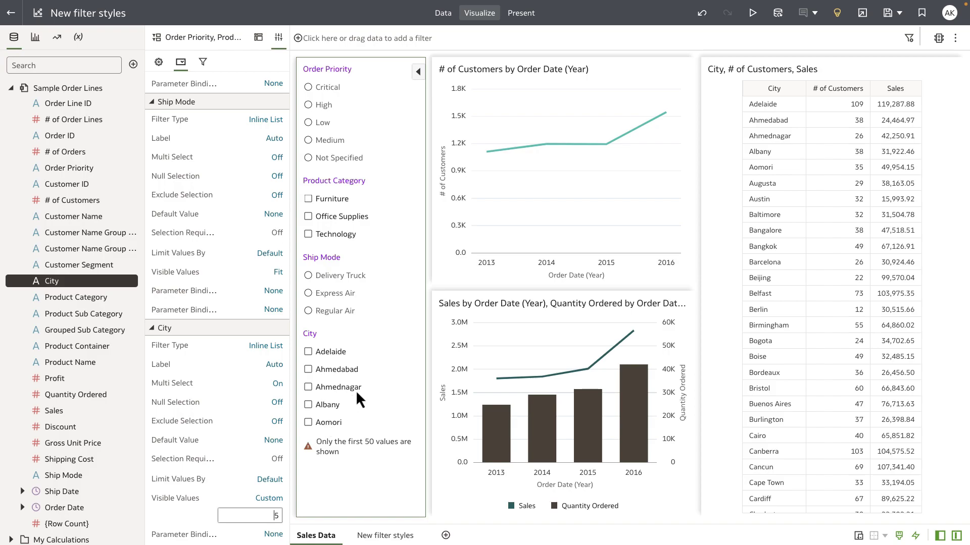
scroll(357, 394, "down", 2)
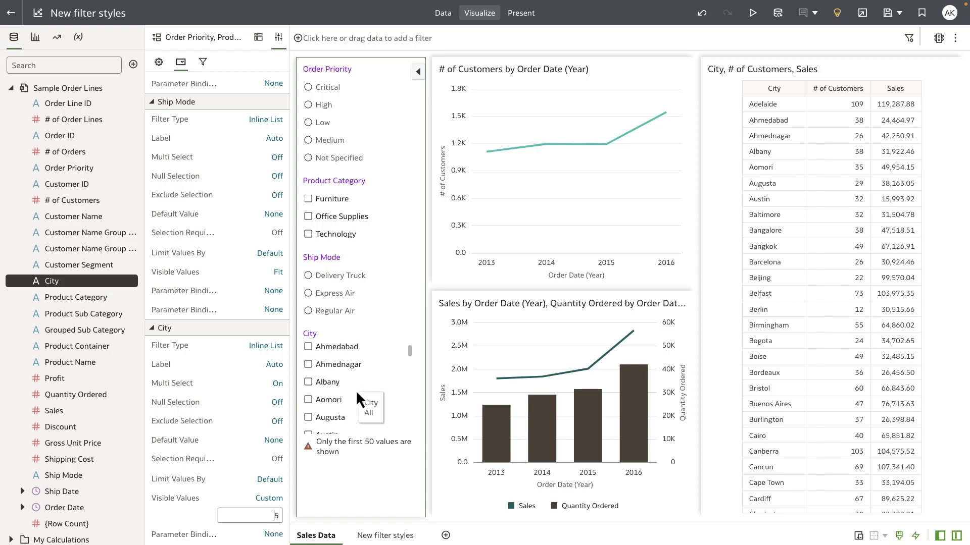
scroll(356, 390, "down", 2)
scroll(357, 394, "down", 8)
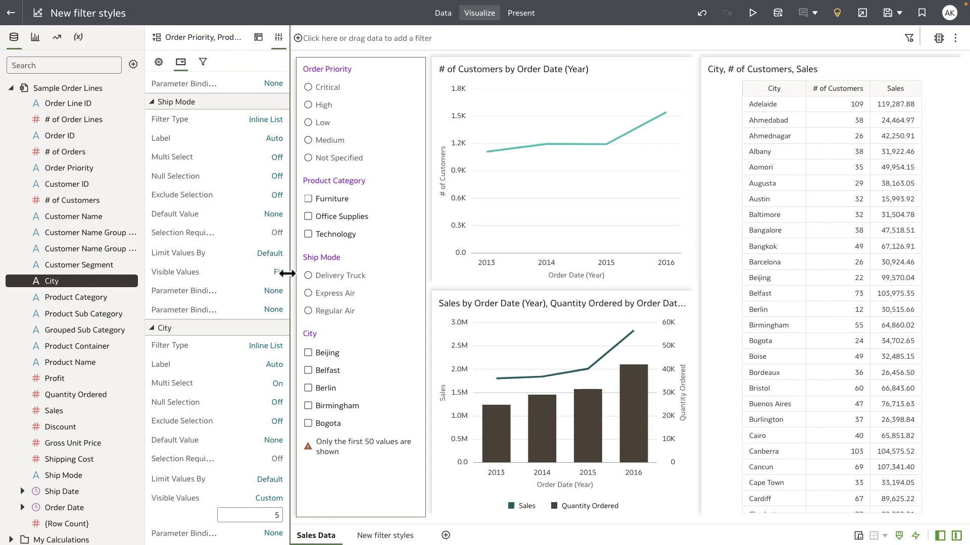
Drag the properties pane divider right so full property names are readable.
left_click_drag(289, 274, 363, 277)
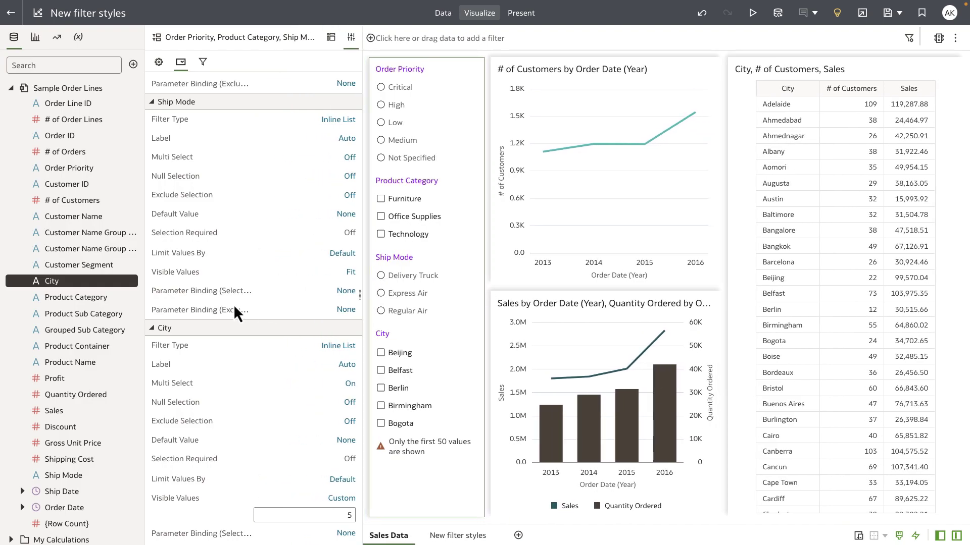